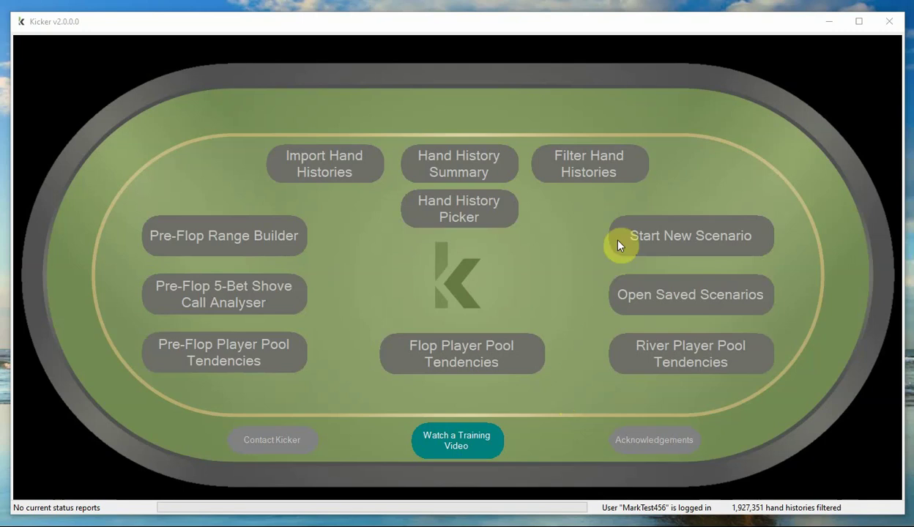
- View the opening range heat map for six players in the Pre-Flop Range Builder, and close it
left_click(619, 173)
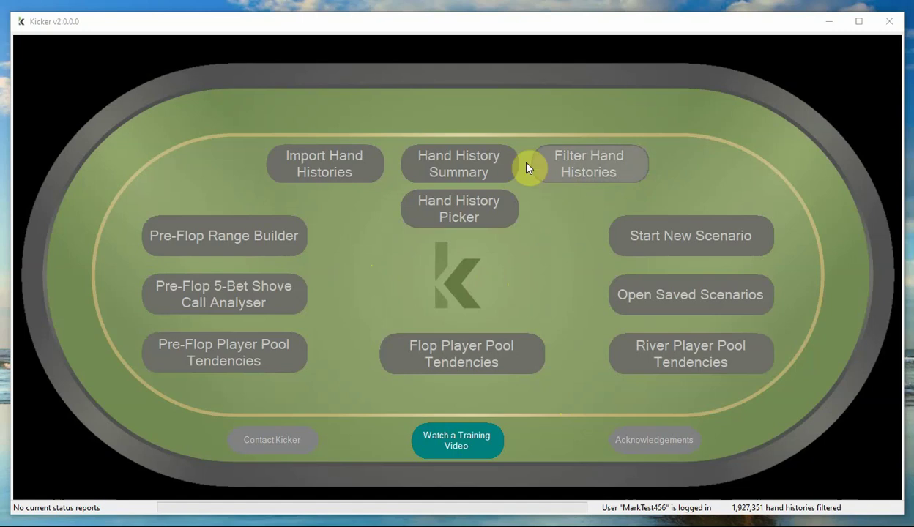
left_click(498, 172)
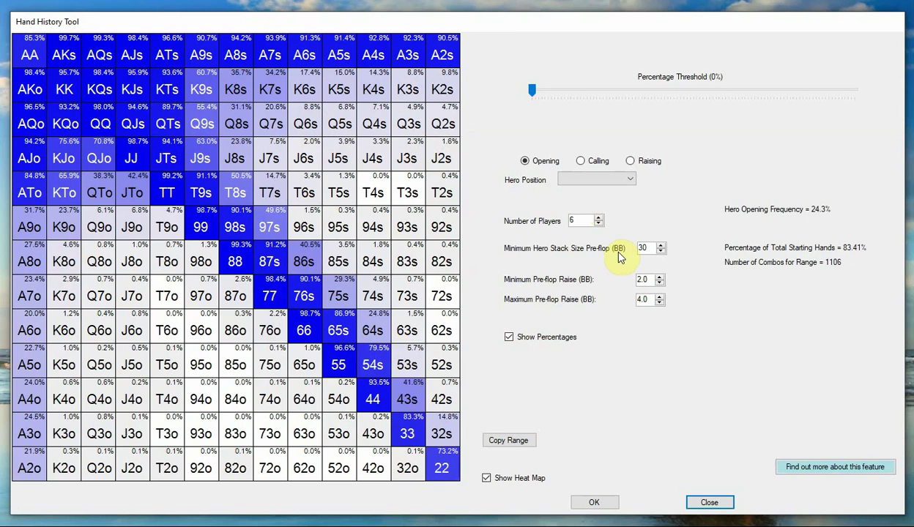
left_click(708, 502)
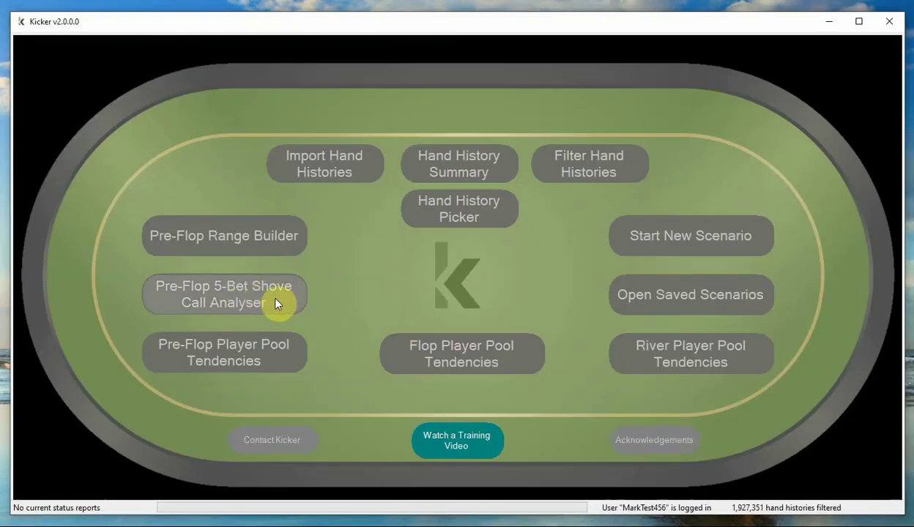
- Run the pre-flop 5-bet shove call analysis for JJ with 6 players and any positions, and close the analyser
left_click(276, 300)
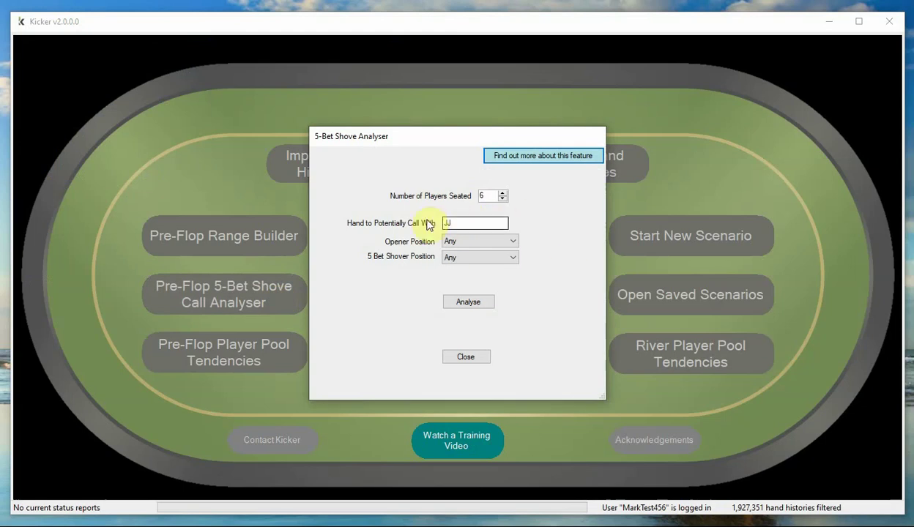
left_click(485, 303)
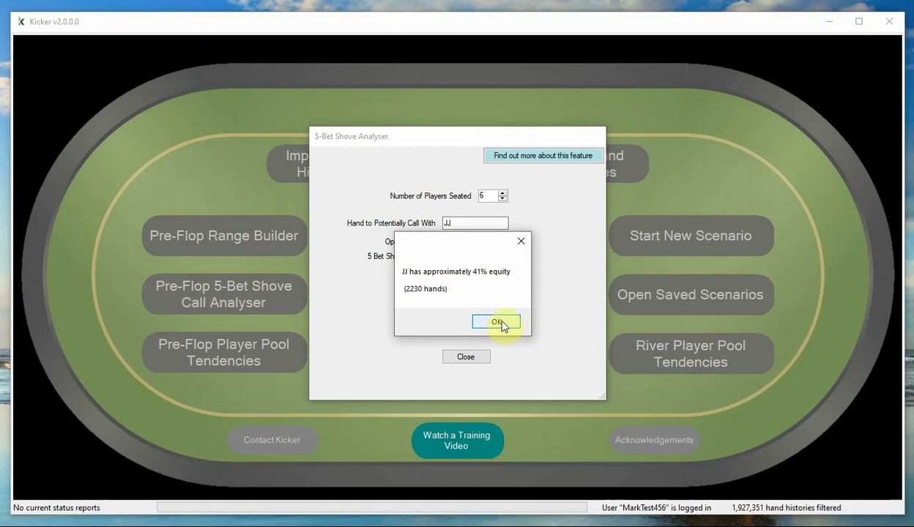
left_click(500, 323)
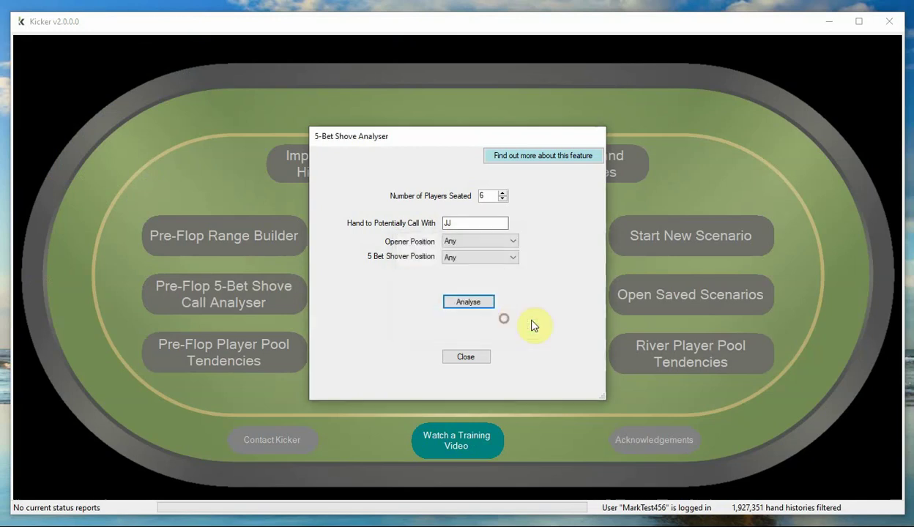
left_click(480, 356)
- Chart the pre-flop player pool tendencies for Under the Gun with 9 players, expanding the overall and Under the Gun + 1 responses to an open
left_click(240, 349)
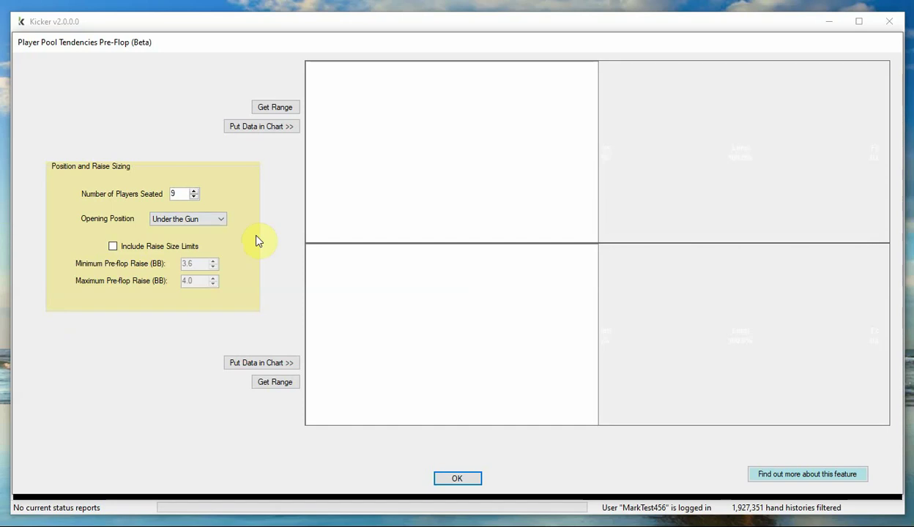
left_click(255, 132)
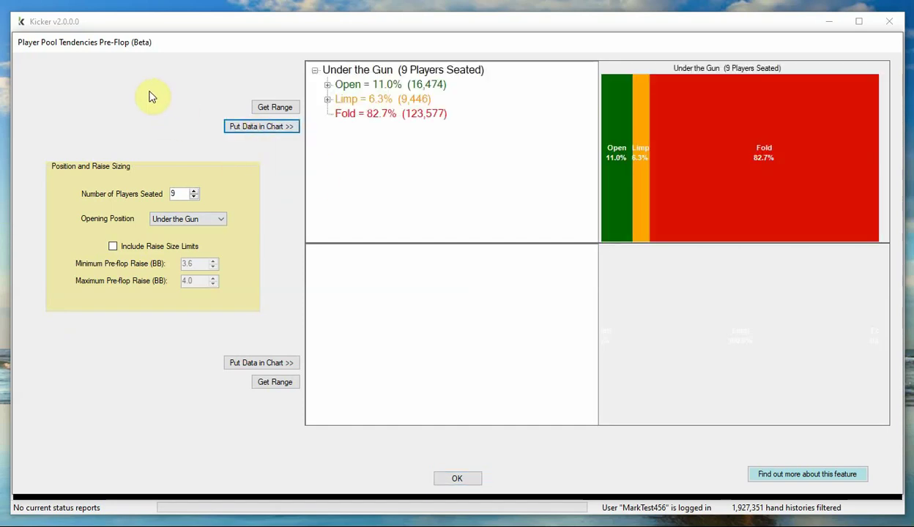
left_click(328, 85)
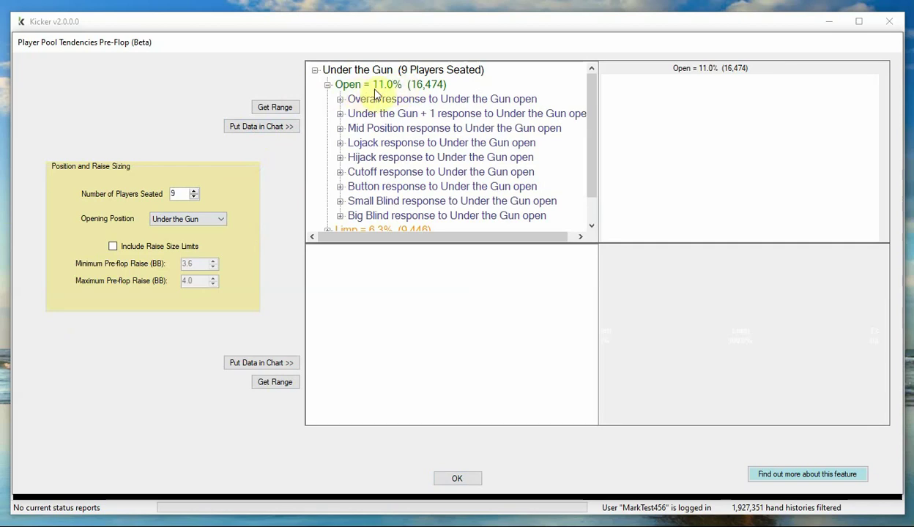
left_click(341, 101)
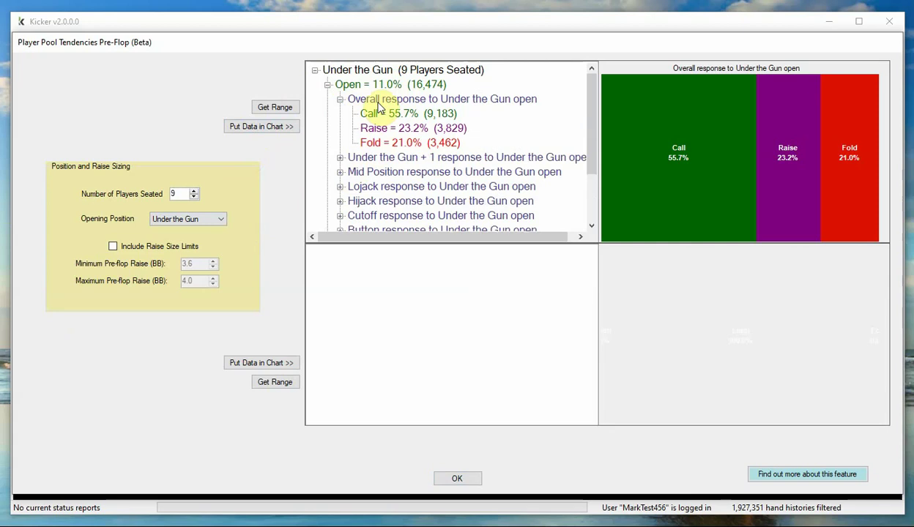
left_click(340, 157)
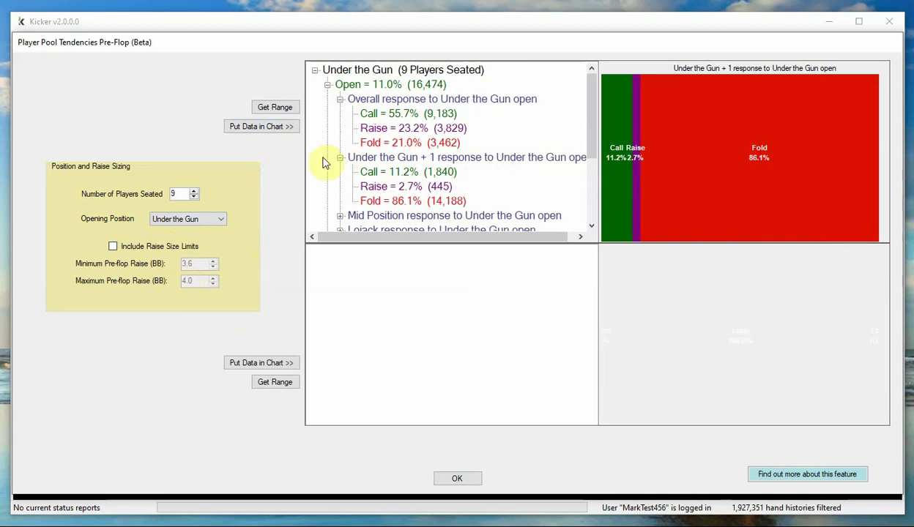
- Get the showdown range for the Under the Gun open, and close the range and the pre-flop tendencies
left_click(381, 85)
left_click(275, 108)
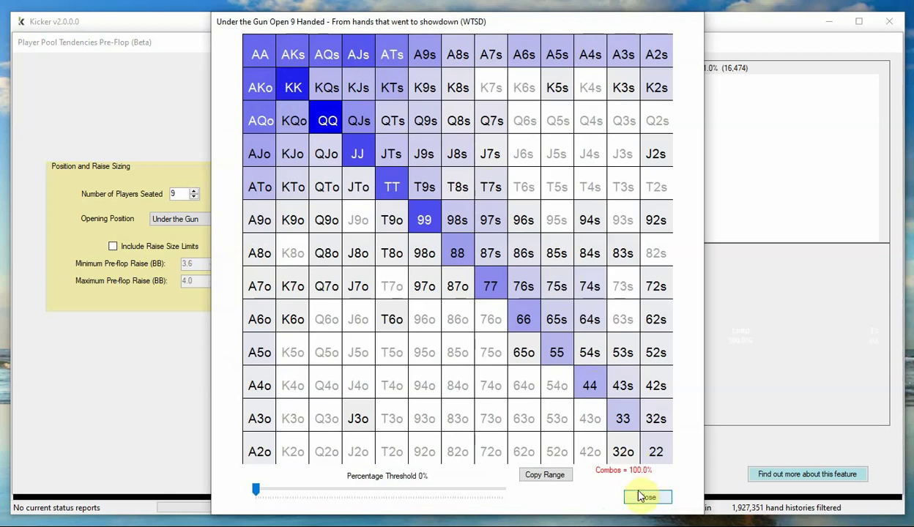
left_click(648, 498)
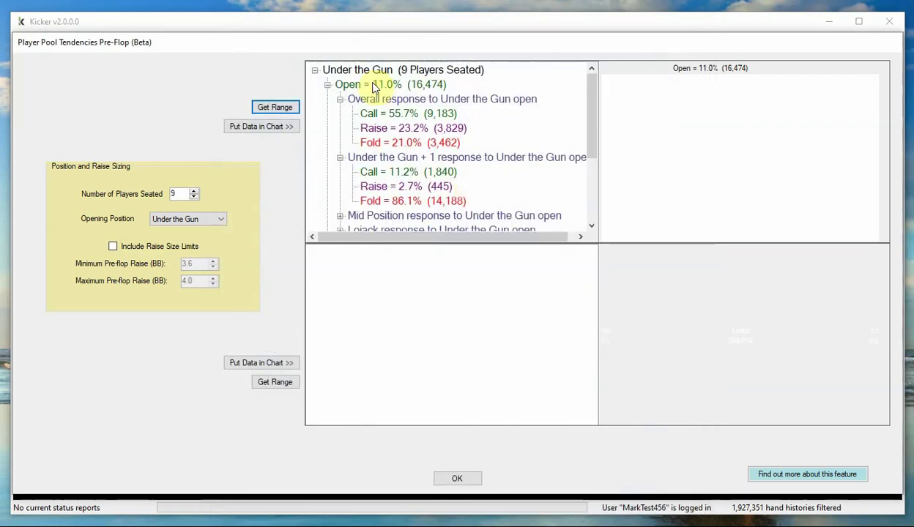
left_click(456, 477)
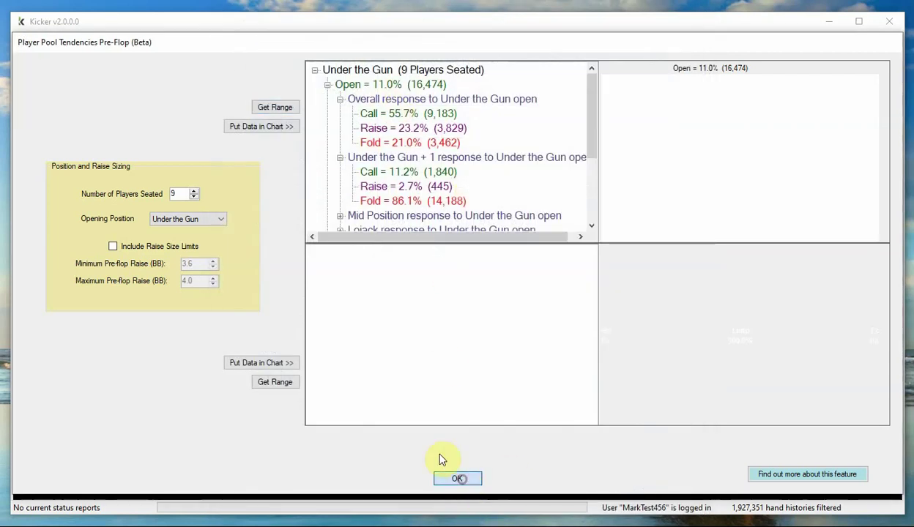
- Include a second filter in the Flop Player Pool Tendencies, refresh the comparison charts, and close them
left_click(471, 352)
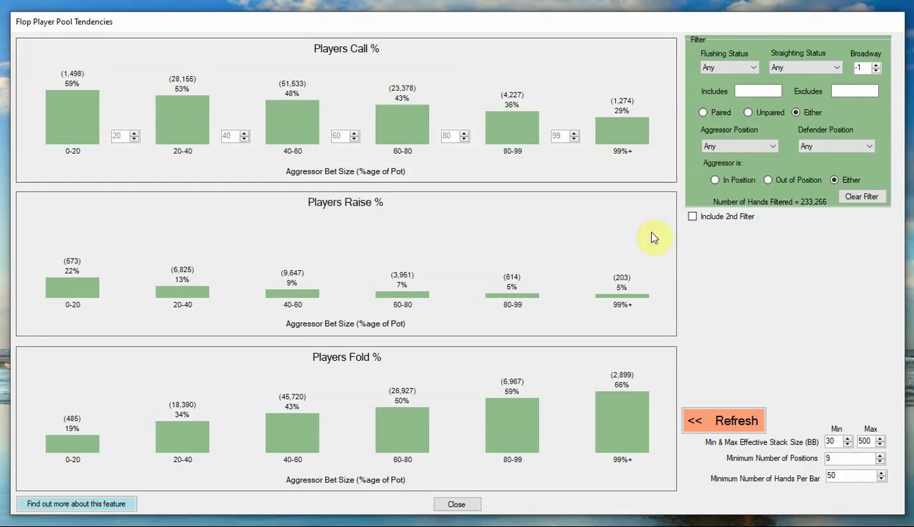
left_click(693, 216)
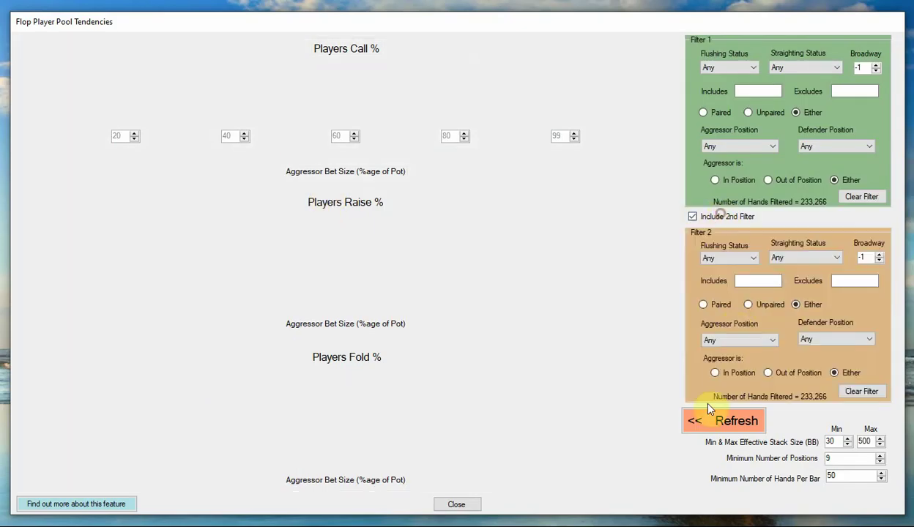
left_click(713, 419)
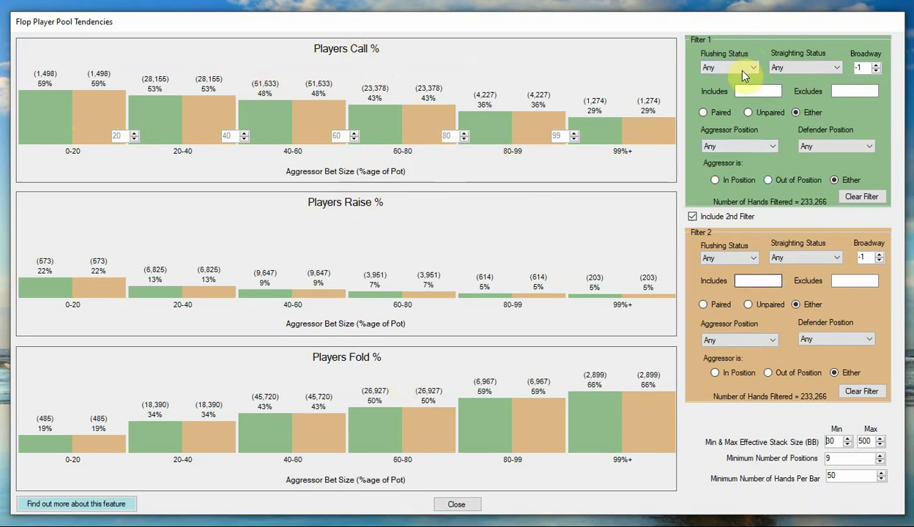
left_click(463, 504)
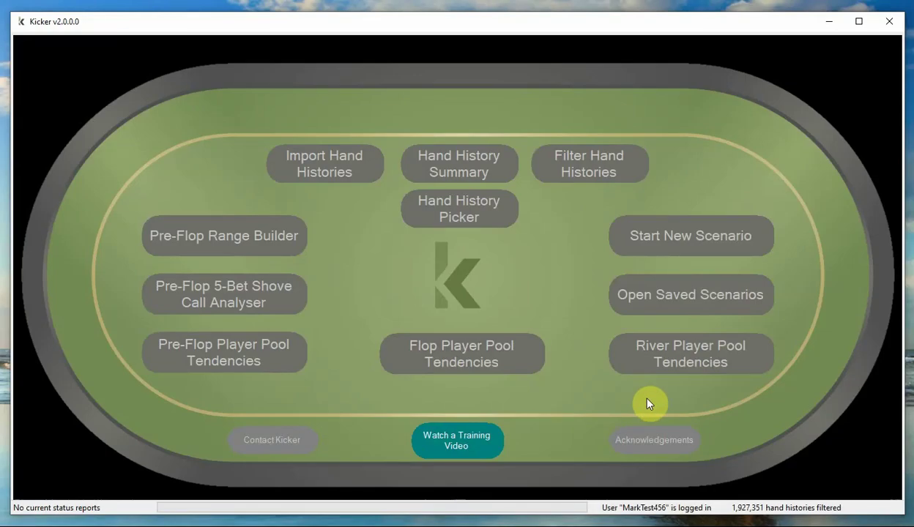
- Examine the equity chart in the River Player Pool Tendencies, and close it
left_click(692, 358)
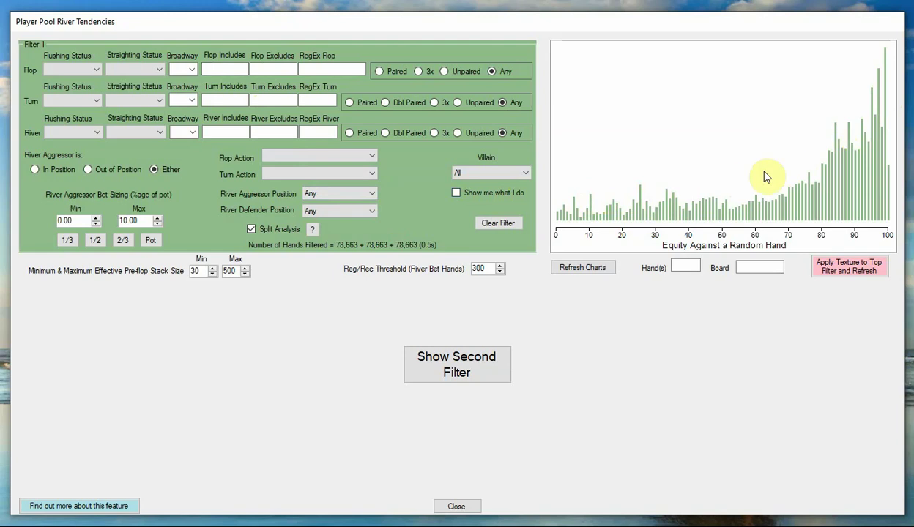
left_click(456, 506)
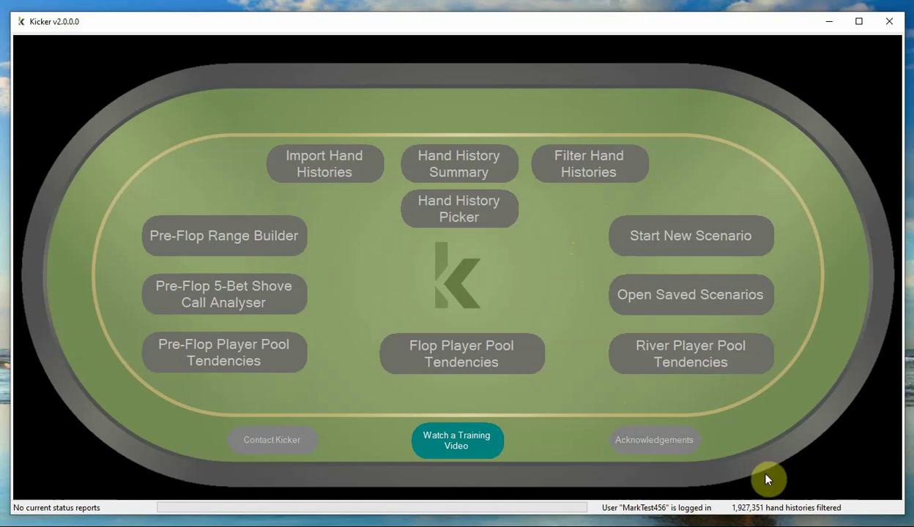
- Exclude all tournaments and all cash games in the hand history filters
left_click(596, 173)
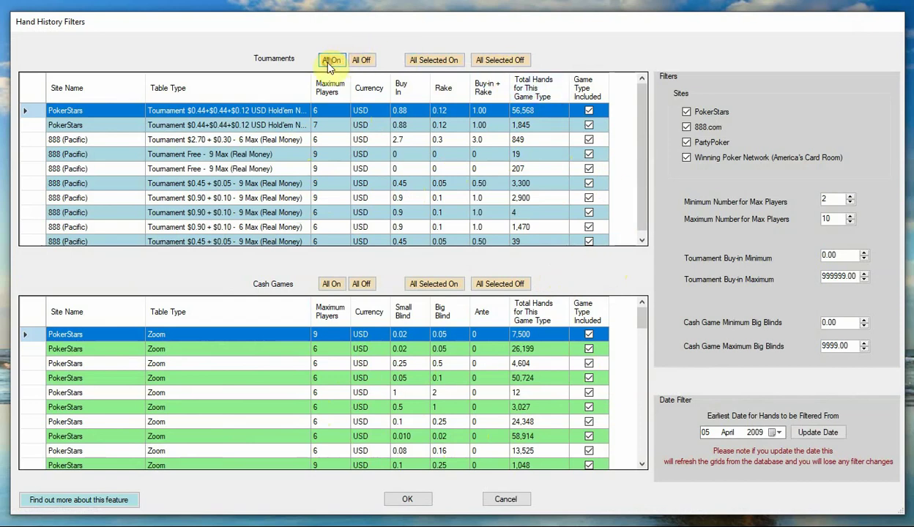
left_click(363, 60)
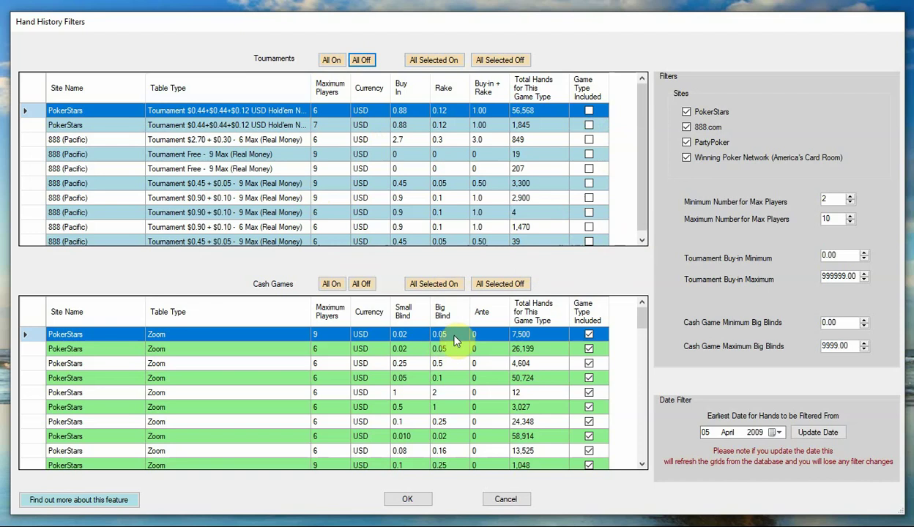
left_click(362, 285)
- Sort the cash games by total hands in descending order, include only PokerStars Regular 6-max USD 0.02/0.05, and apply the filter
left_click(548, 315)
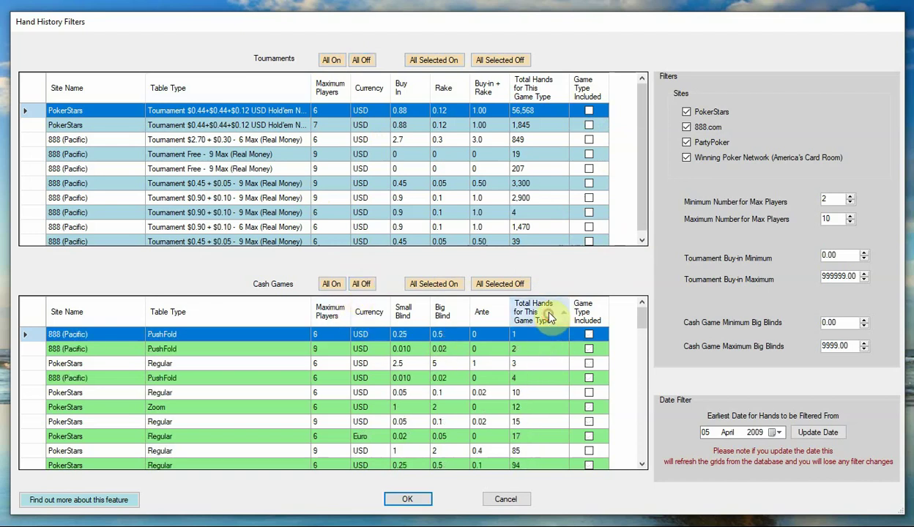
left_click(549, 314)
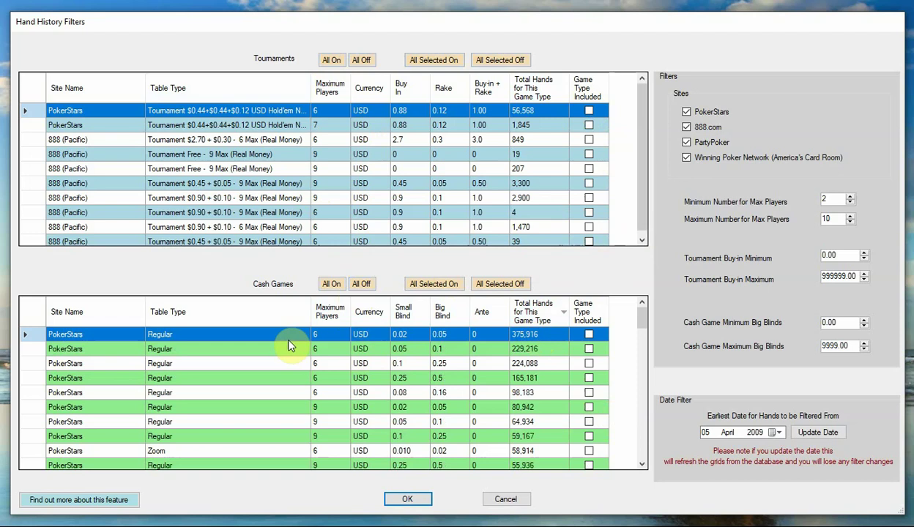
left_click(590, 336)
left_click(408, 499)
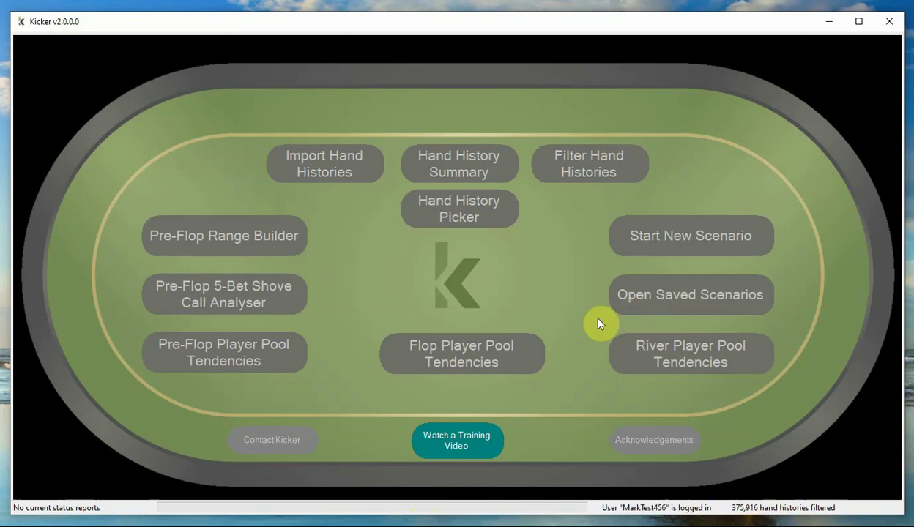
- Rerun the 5-bet shove call analysis for JJ with 6 players on the filtered hands, and close the analyser
left_click(223, 304)
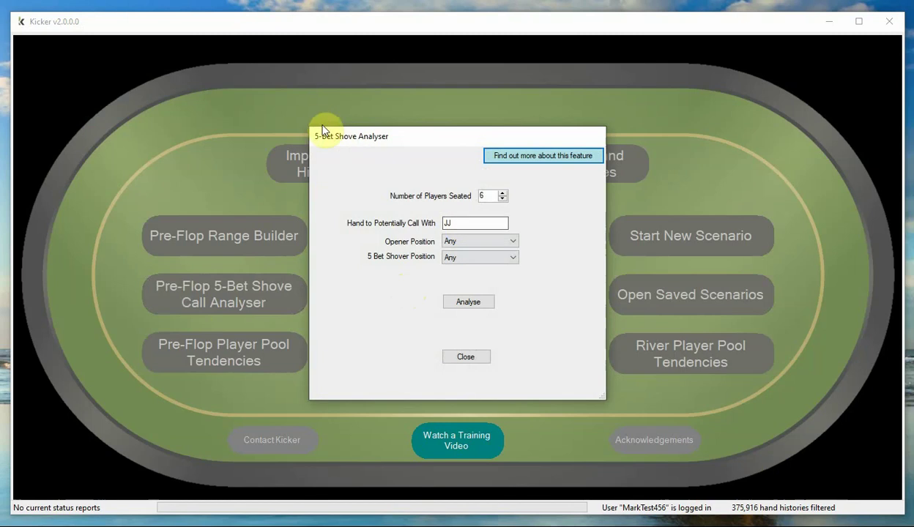
left_click(476, 303)
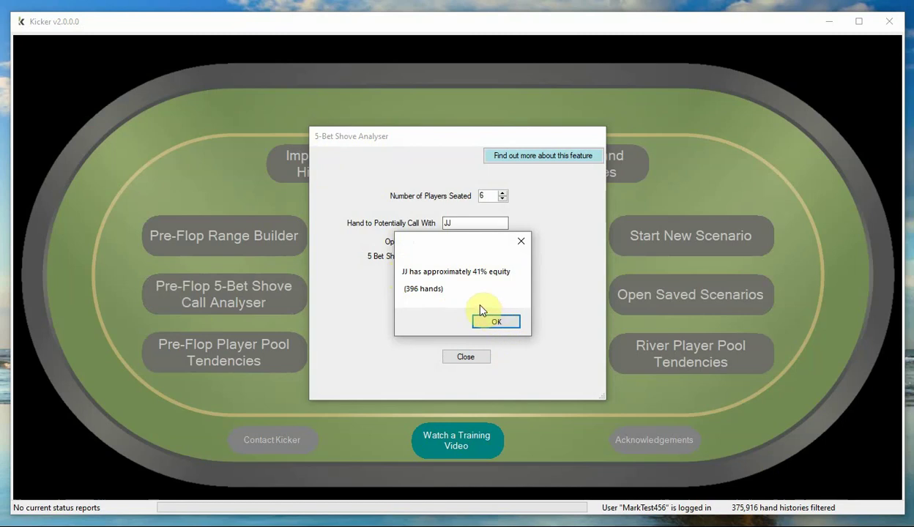
left_click(491, 320)
left_click(478, 360)
- Chart the pre-flop tendencies for Lojack with 6 players, expand the overall and Hijack responses to the open, and close them
left_click(296, 361)
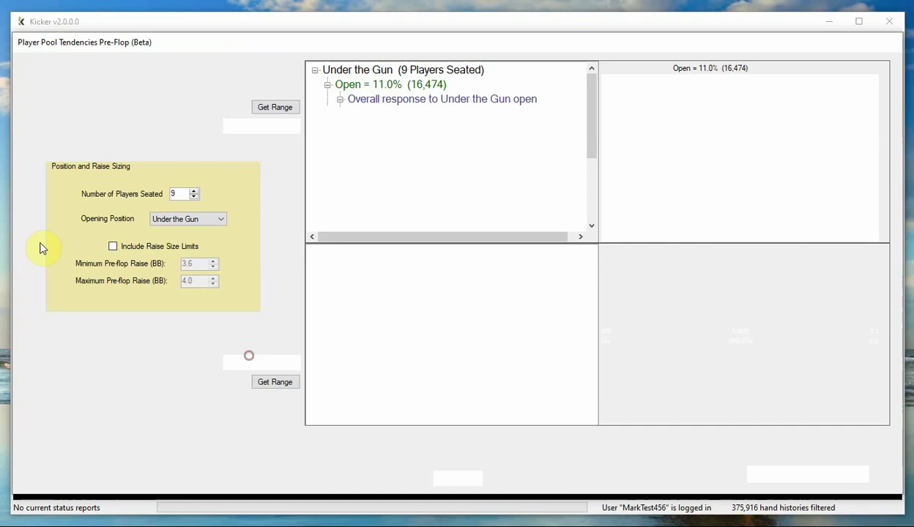
left_click(298, 126)
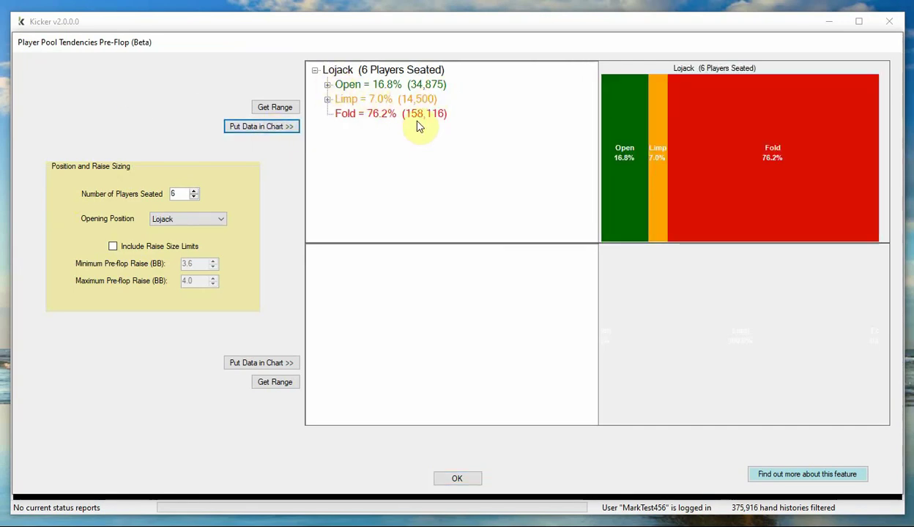
left_click(327, 85)
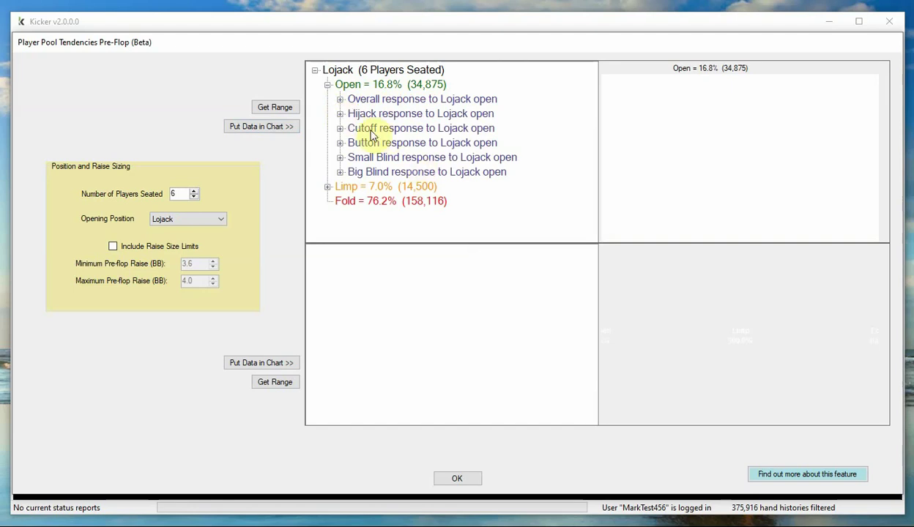
left_click(340, 99)
left_click(340, 157)
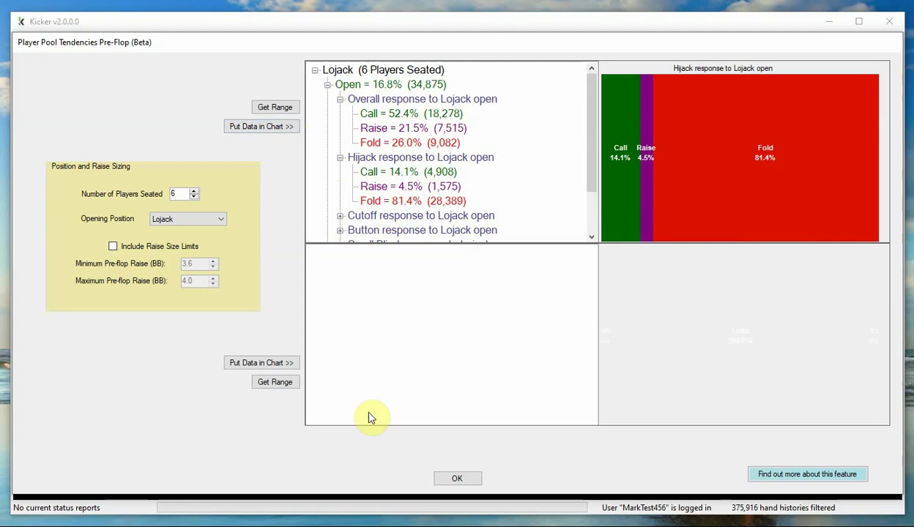
left_click(460, 478)
- Check the two-filter charts in the Flop Player Pool Tendencies again, and close them
left_click(481, 369)
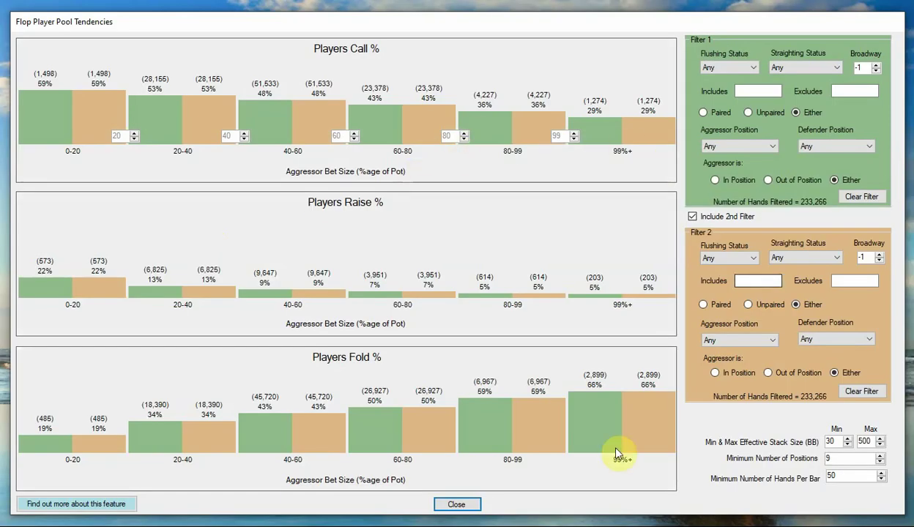
left_click(457, 506)
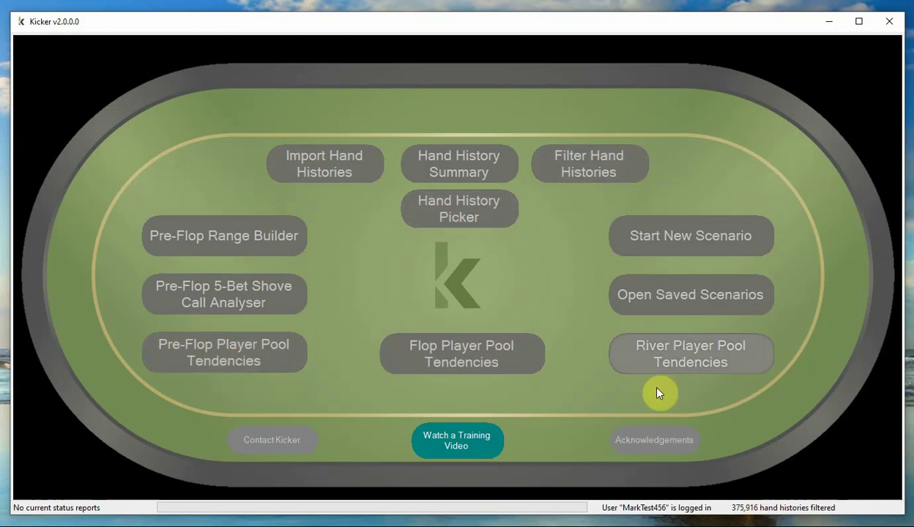
- Exclude all cash games from the hand history filter, hide the PokerStars site, include all remaining cash games, and apply the filter
left_click(617, 169)
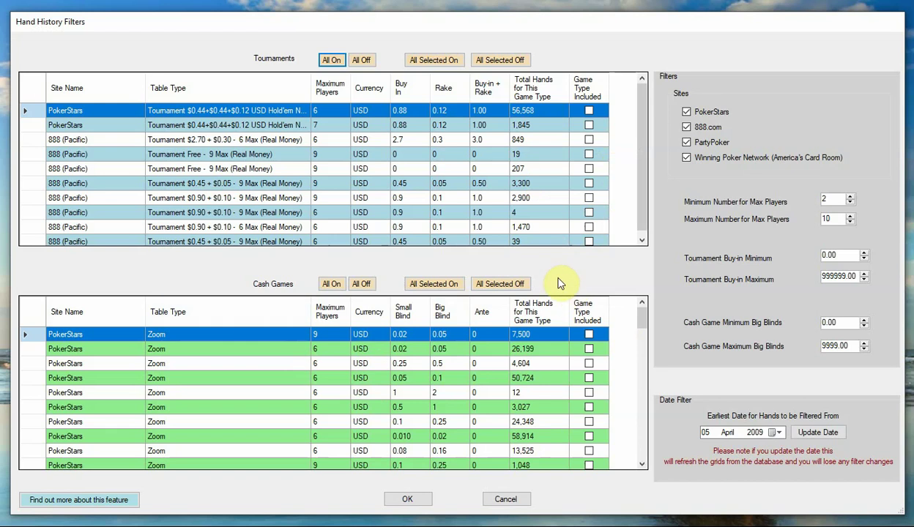
left_click(361, 285)
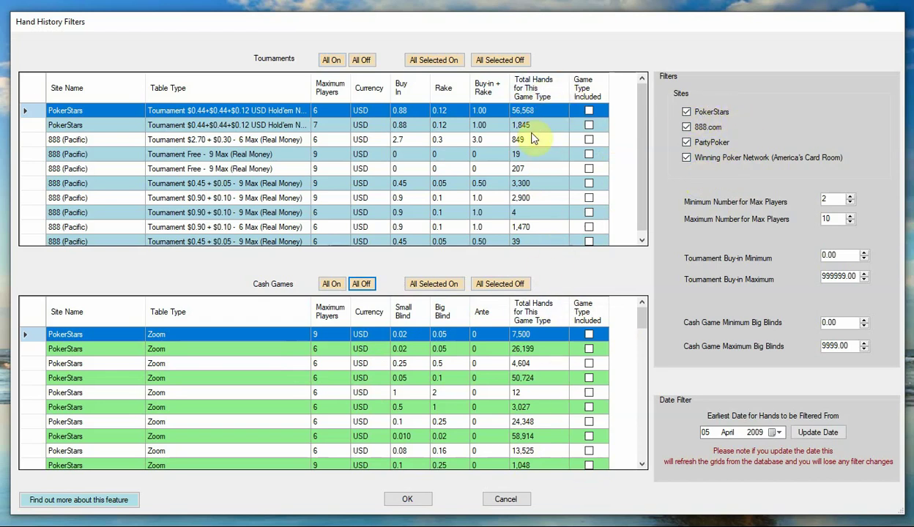
left_click(702, 115)
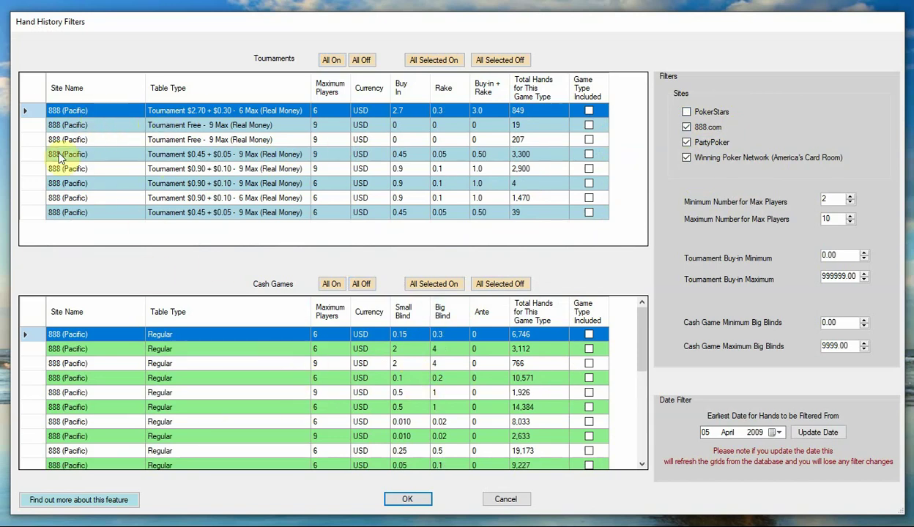
left_click(332, 285)
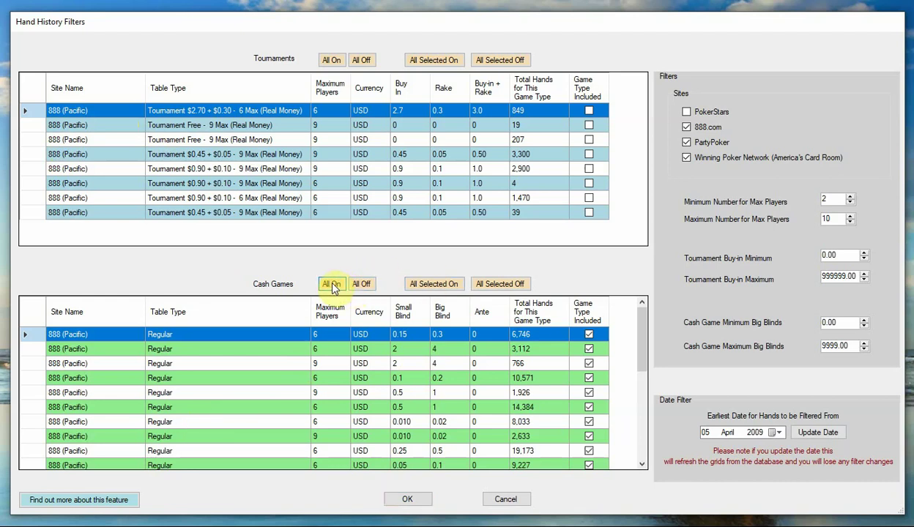
left_click(413, 498)
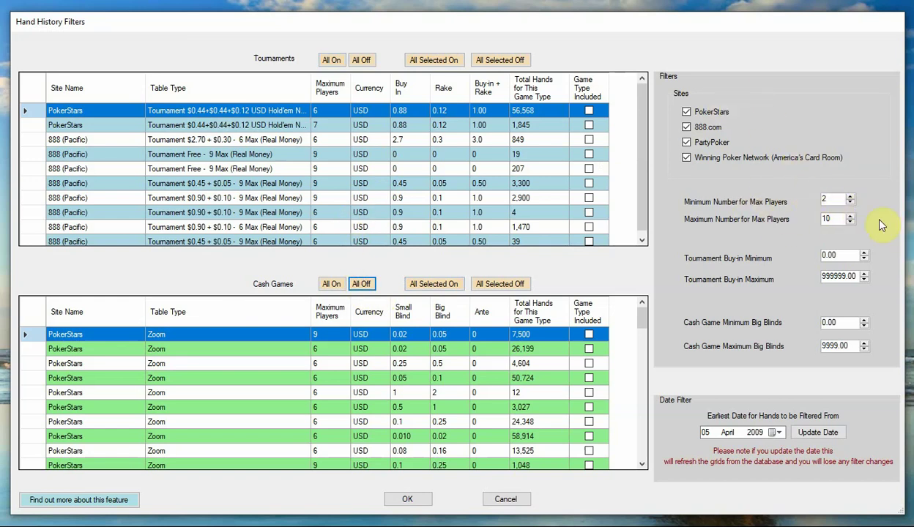
- Limit the game types to a minimum and maximum of 9 for max players, include all listed cash games, and apply the filter
left_click(850, 198)
left_click(850, 198)
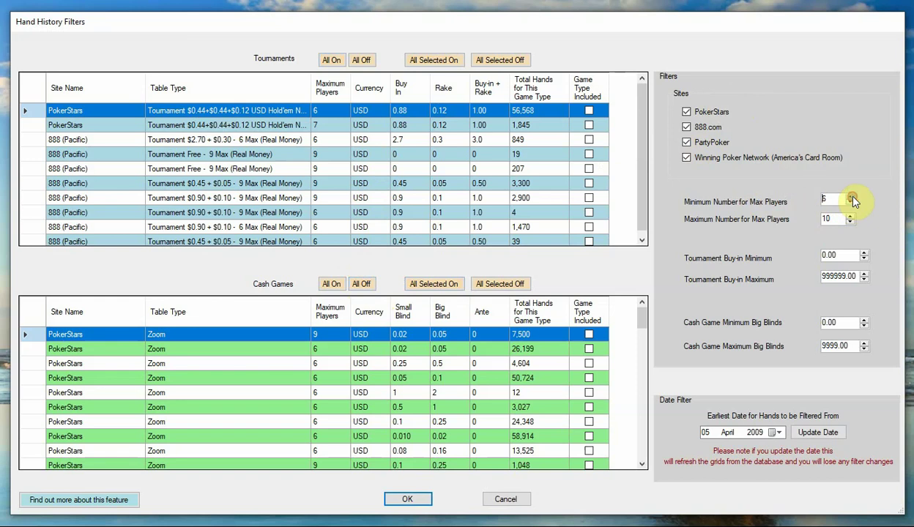
left_click(850, 198)
left_click(850, 197)
left_click(850, 198)
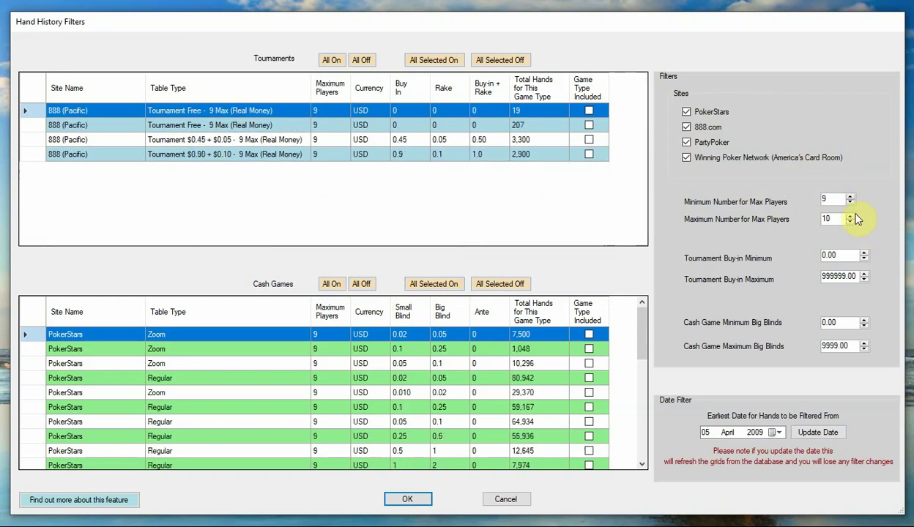
left_click(849, 224)
left_click(641, 397)
left_click_drag(641, 397, 605, 332)
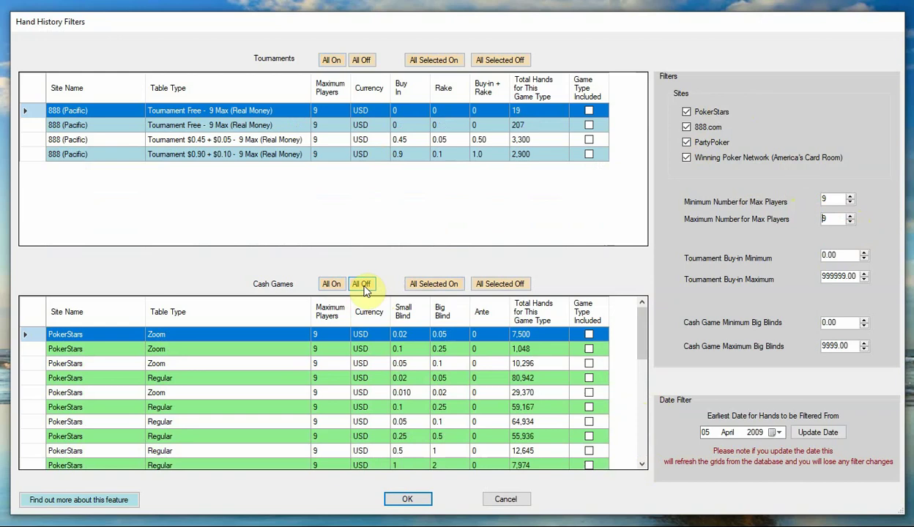
left_click(331, 284)
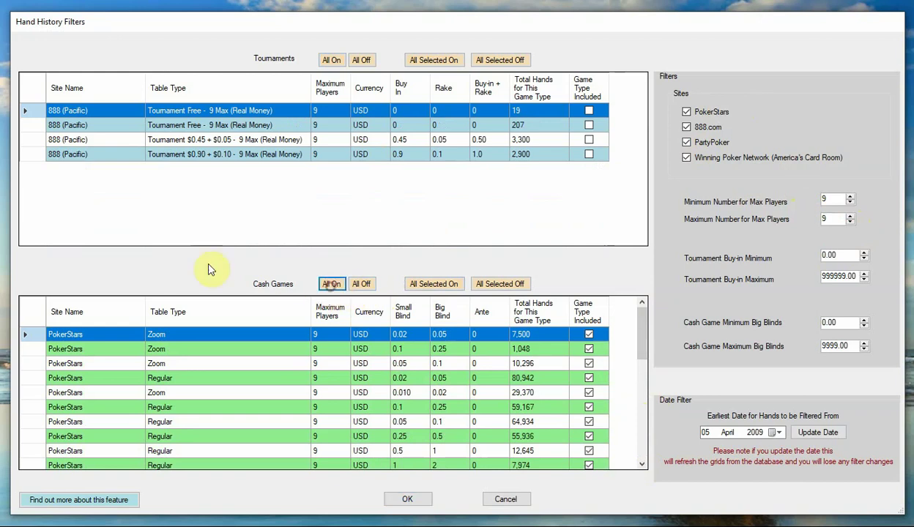
left_click(408, 499)
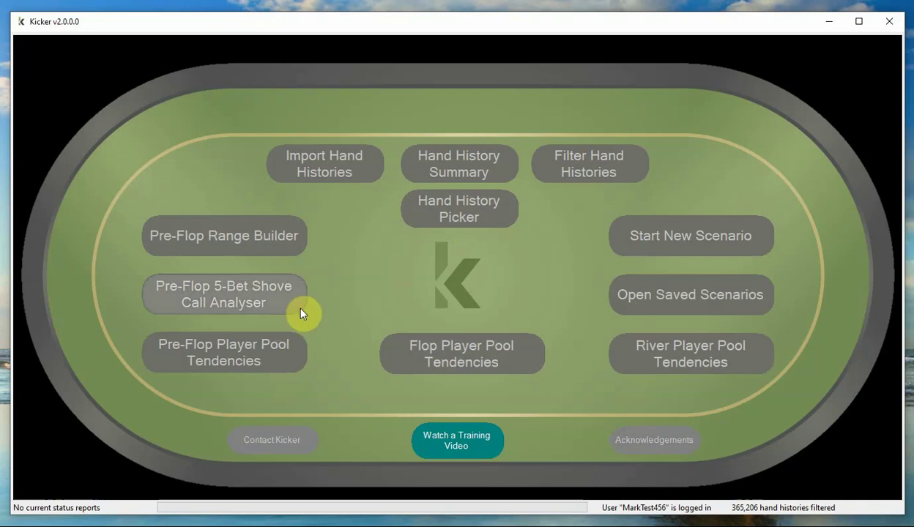
- Run the 5-bet shove call analysis for JJ with 9 players seated, and close the analyser
left_click(255, 297)
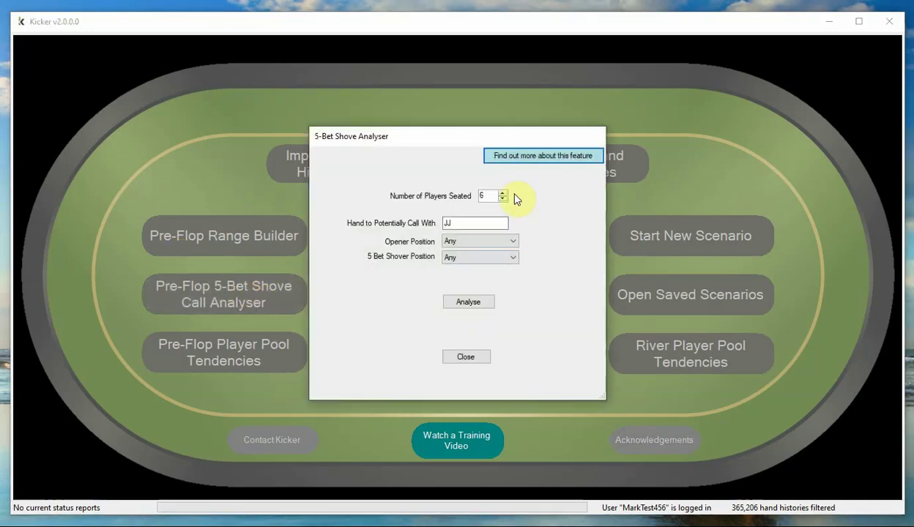
left_click(502, 192)
left_click(502, 193)
left_click(502, 192)
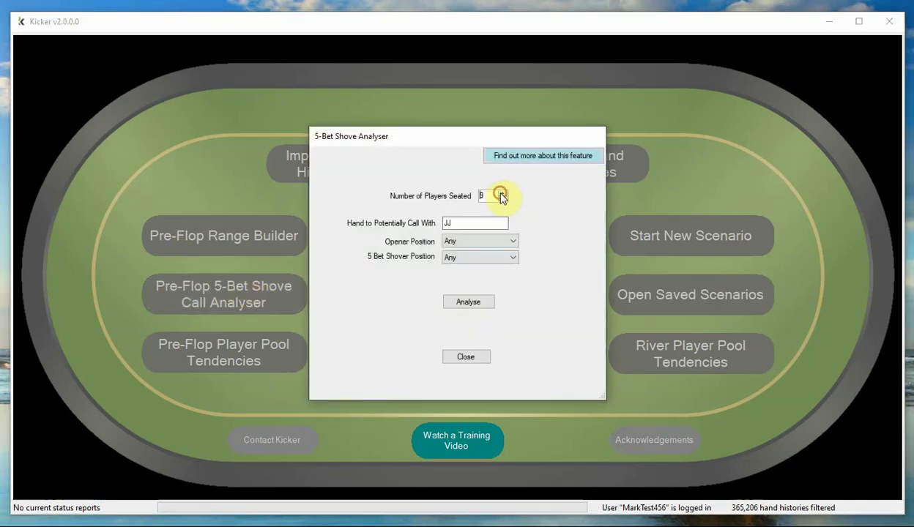
left_click(483, 301)
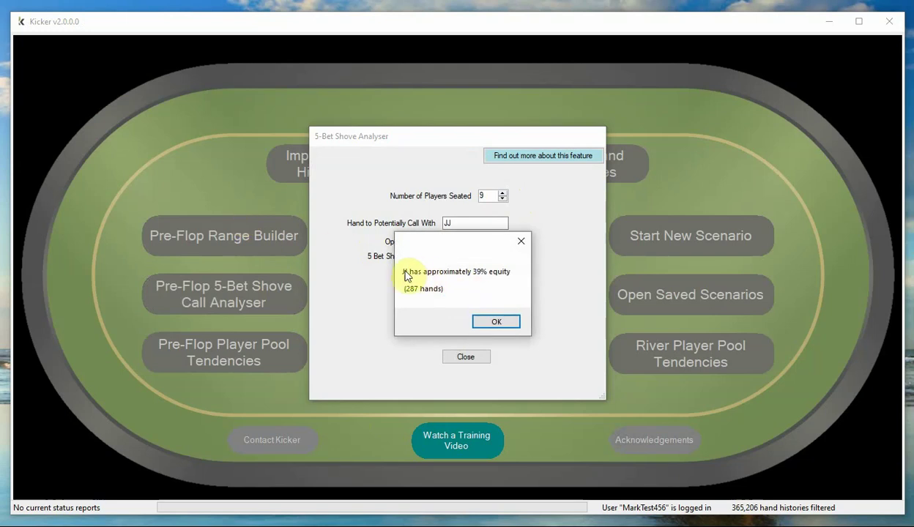
left_click(498, 323)
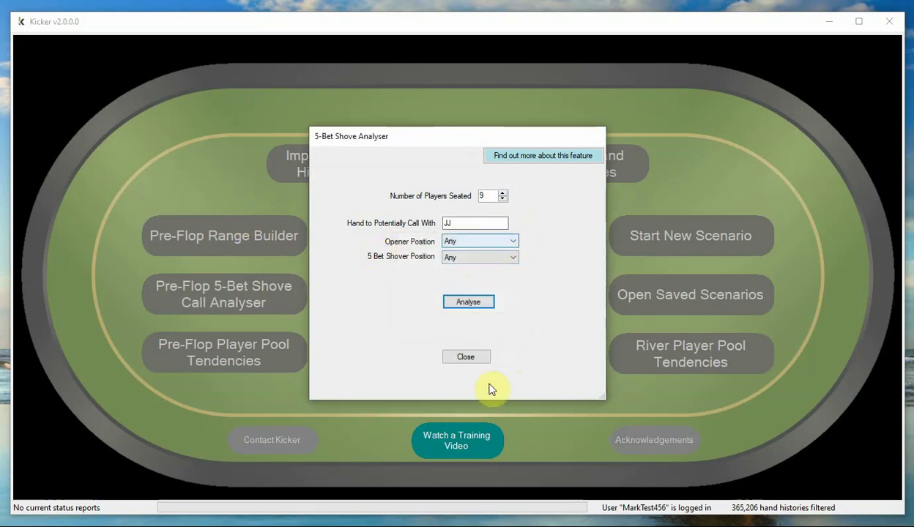
left_click(465, 357)
- Chart the pre-flop player pool tendencies for Under the Gun with 9 players, expand the responses to the open, and close them
left_click(238, 357)
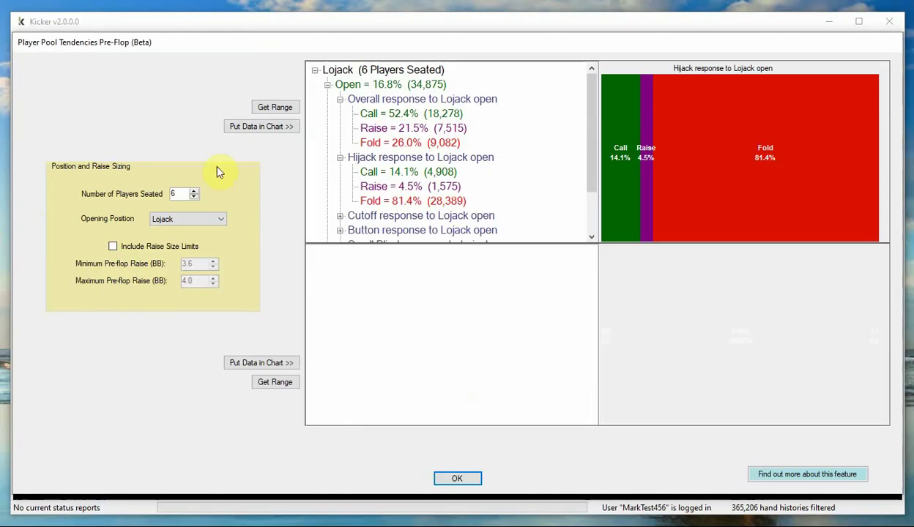
left_click(193, 195)
left_click(193, 191)
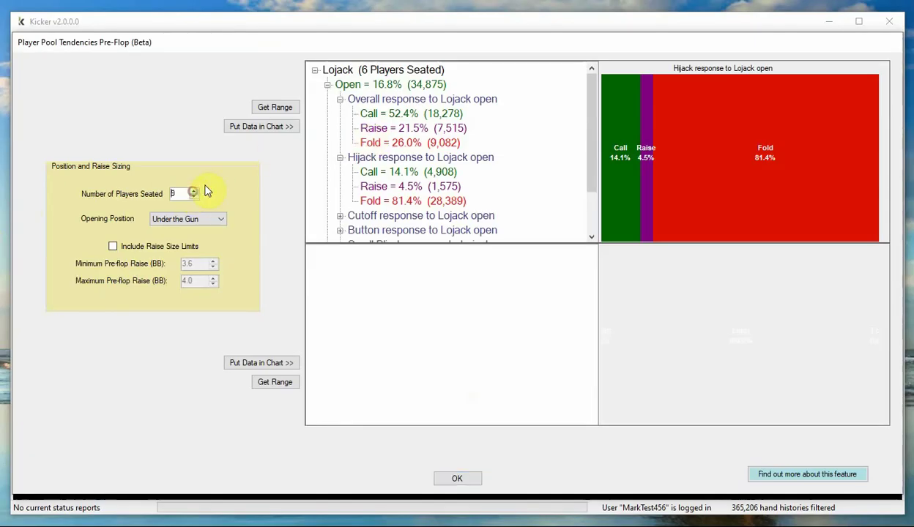
left_click(264, 127)
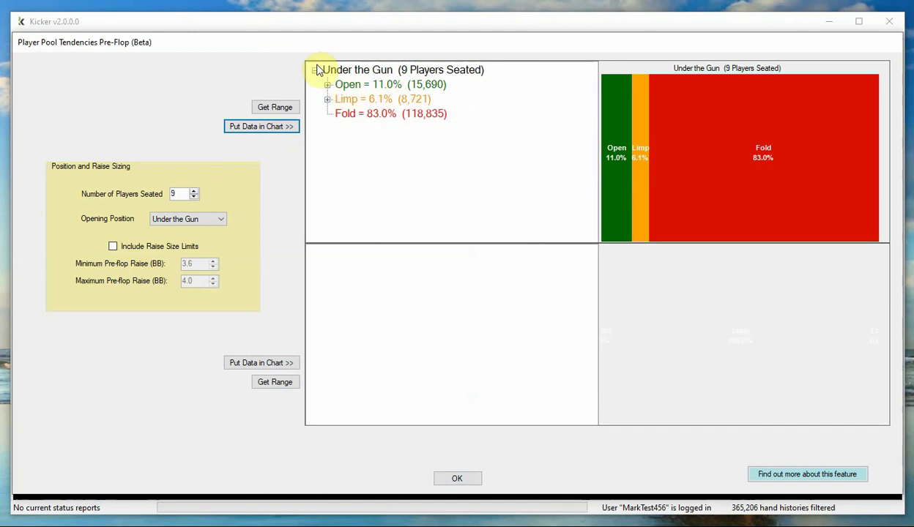
left_click(327, 85)
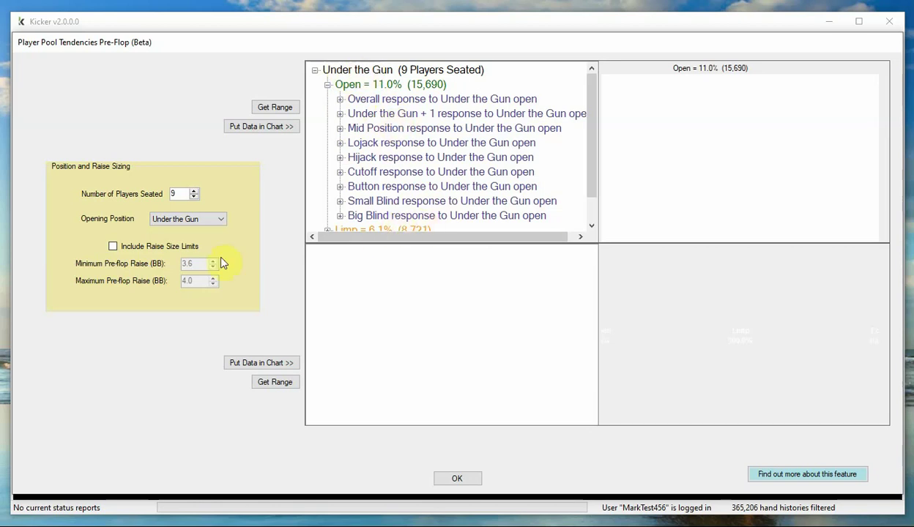
left_click(459, 479)
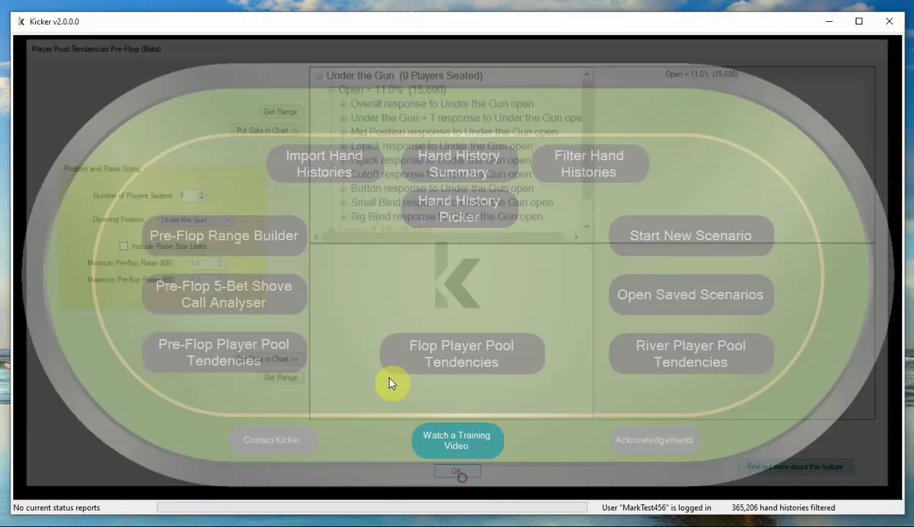
- Try a cash game maximum of 0.05 big blinds in the hand history filters, and discard the change
left_click(582, 164)
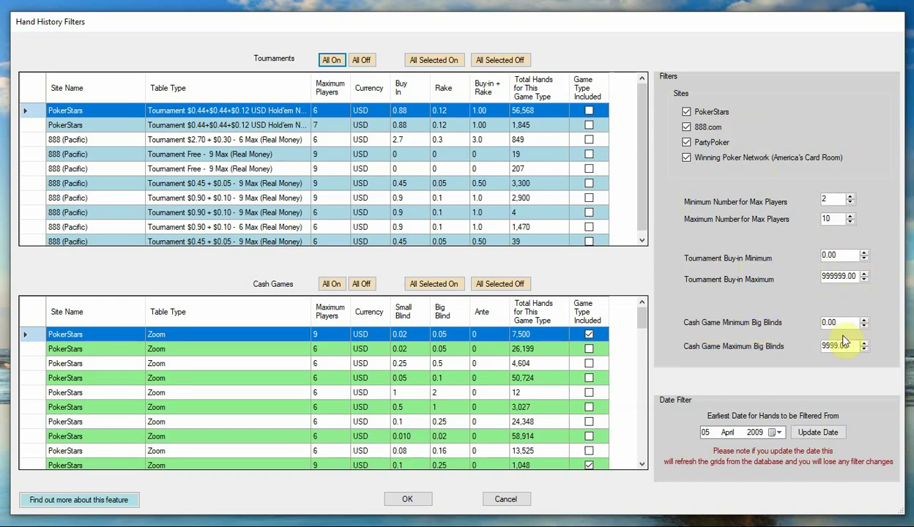
left_click_drag(848, 346, 721, 318)
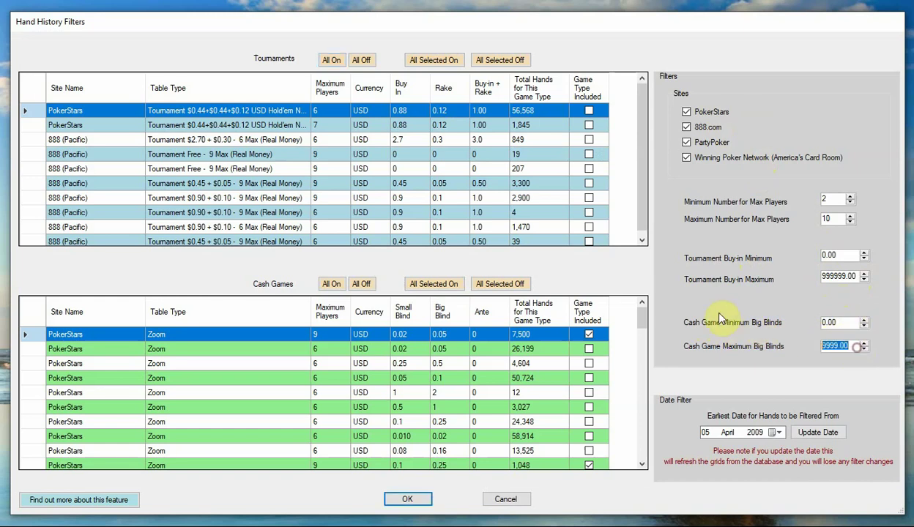
type("0.05")
left_click(842, 321)
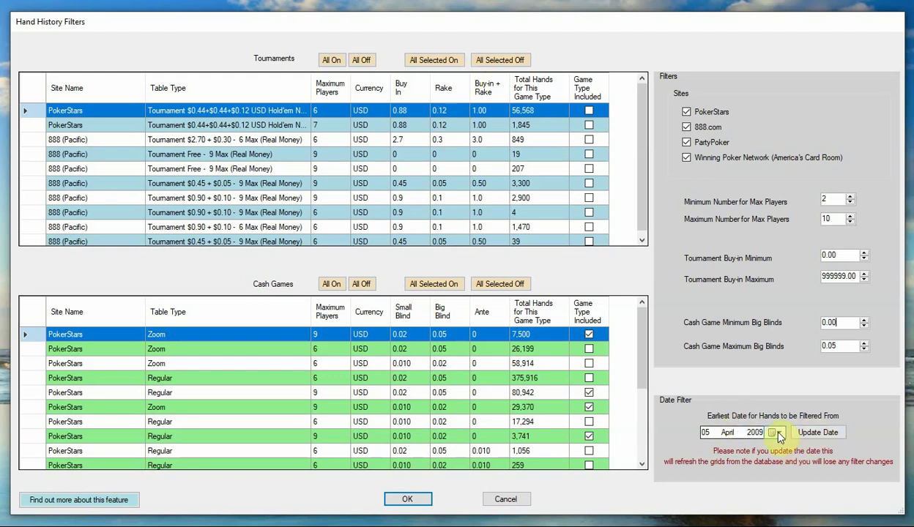
left_click(497, 505)
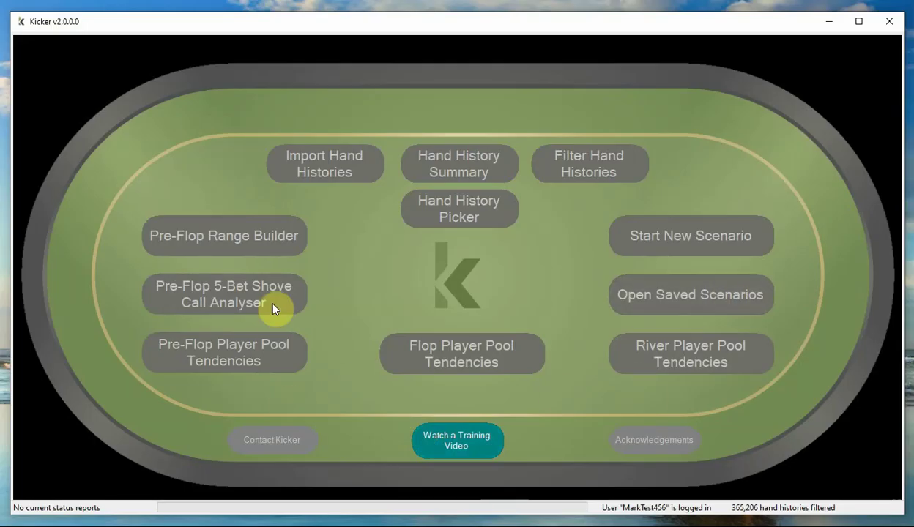